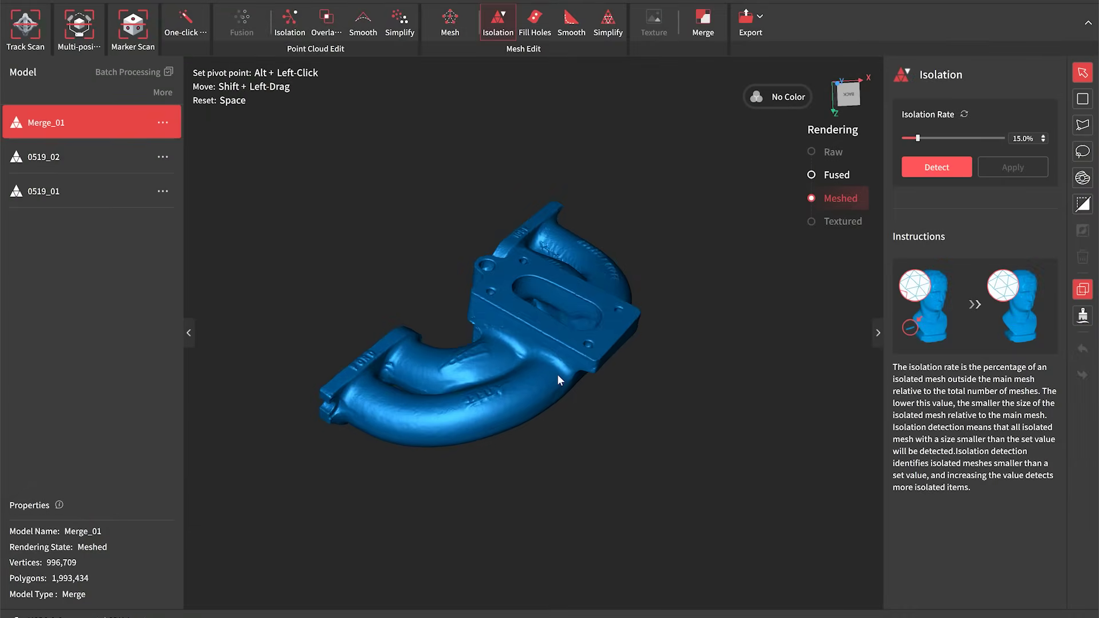
- Zoom in and rotate the merged manifold mesh to inspect it
scroll(457, 357, up, 5)
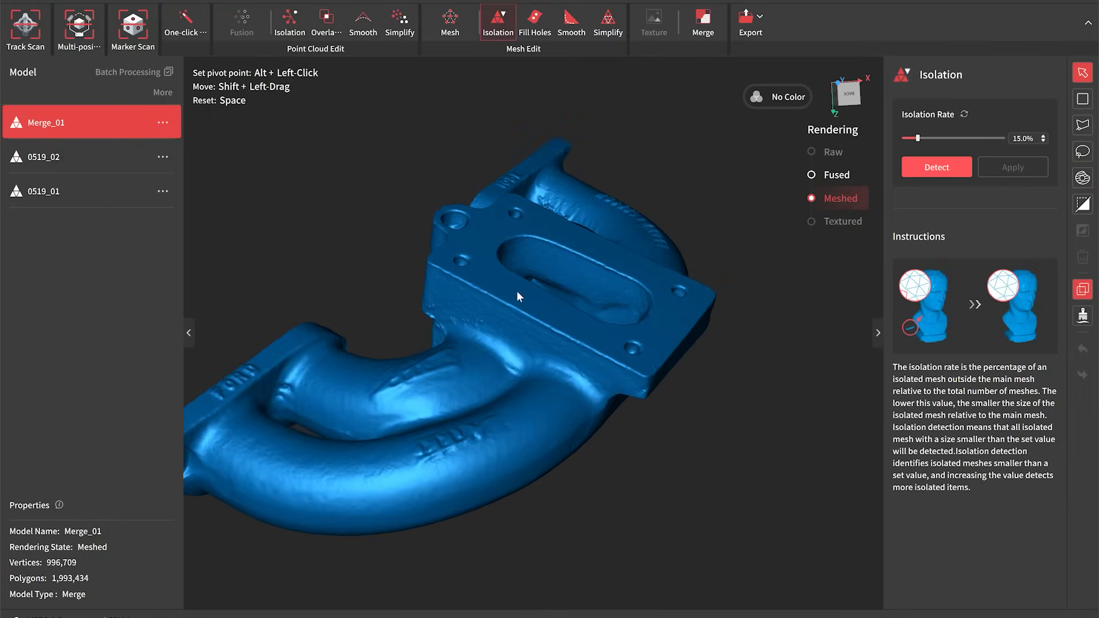
drag(605, 247, 483, 459)
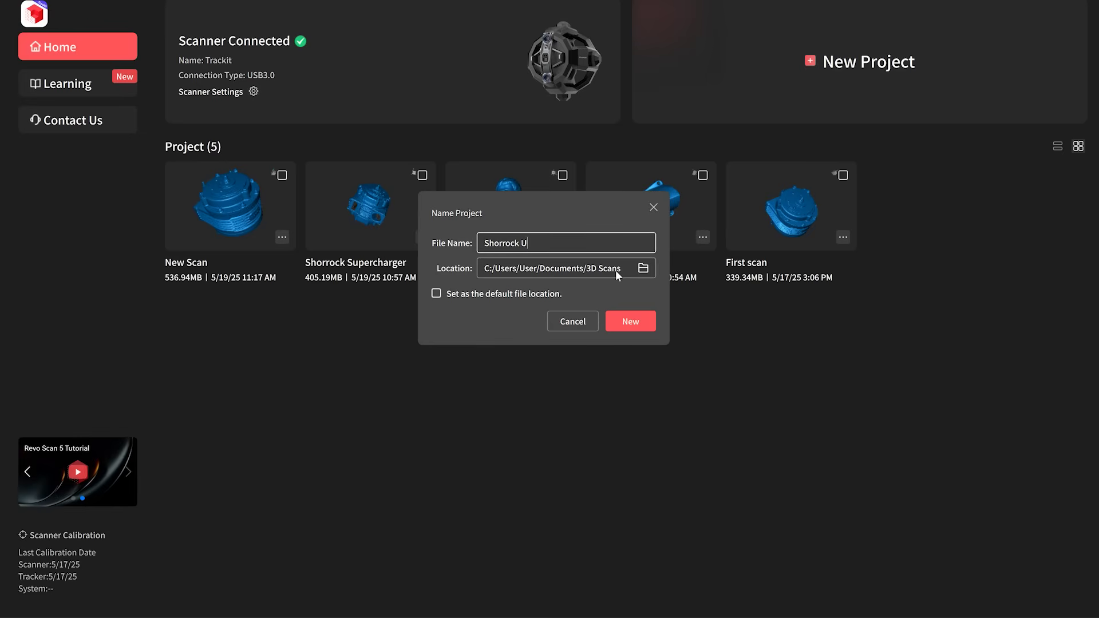
- Create the Shorrock Supercharger project and start the Track Scan workspace
text(percharger)
key(Return)
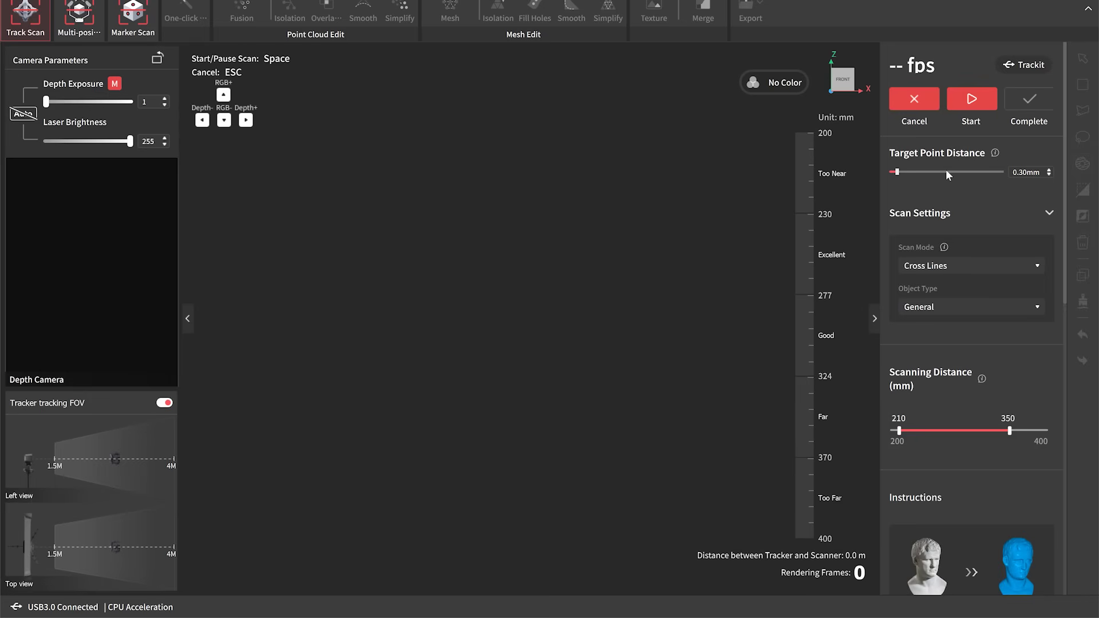
mouse_move(990, 155)
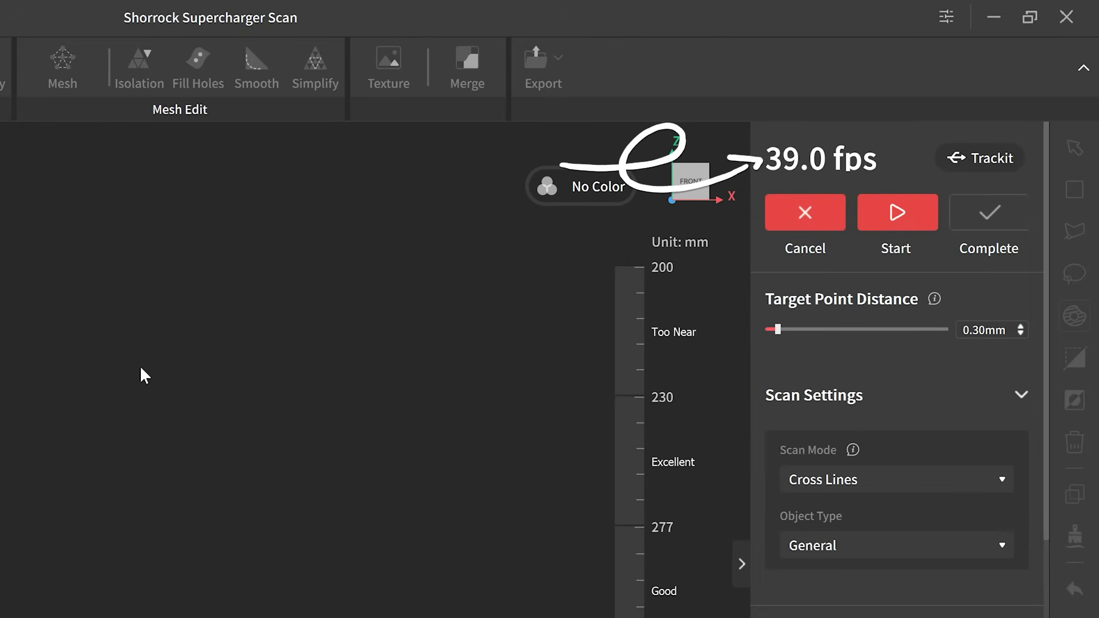
click(884, 228)
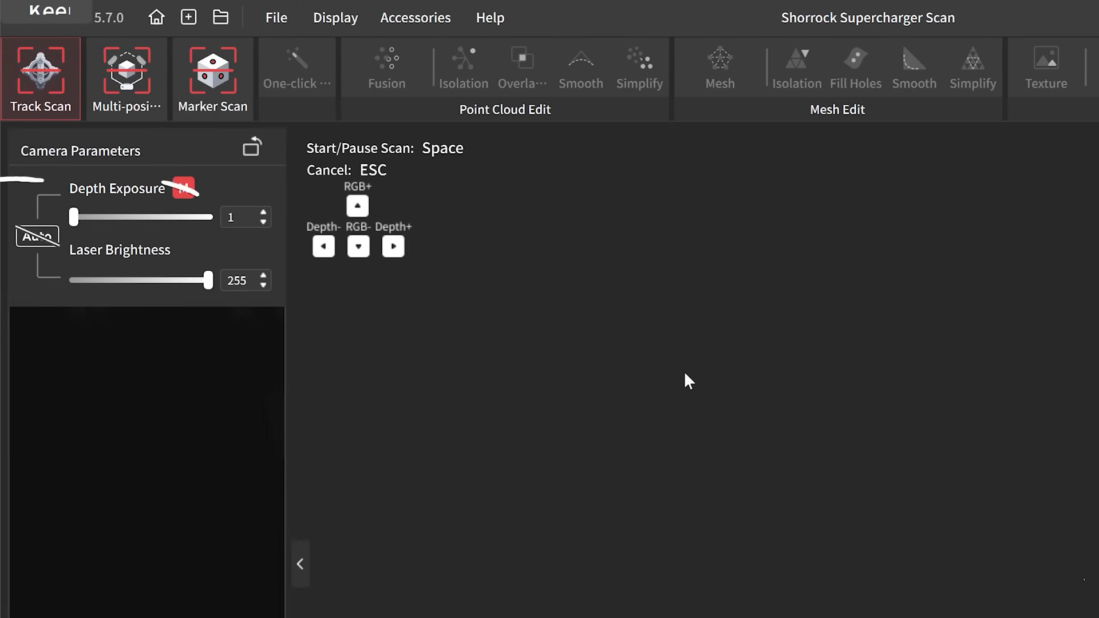
- Scan the supercharger with the Trackit scanner, capturing model 0519_01 at 9011 frames
key(space)
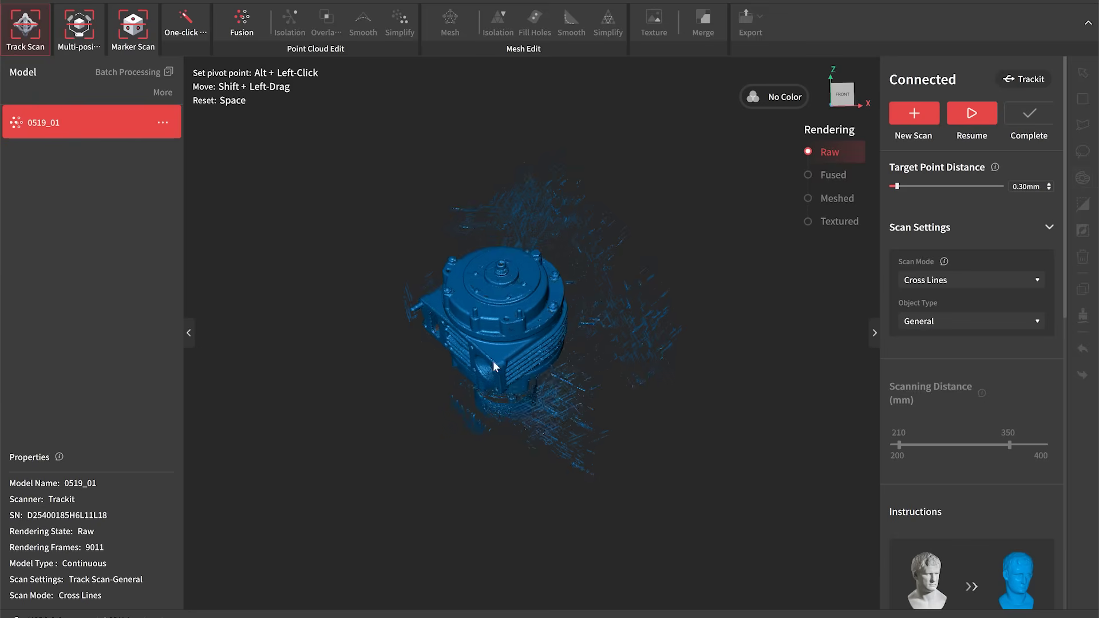
- Delete the stand and floor points under the fused supercharger, leaving 546,383 points
drag(495, 367, 503, 335)
scroll(503, 335, up, 6)
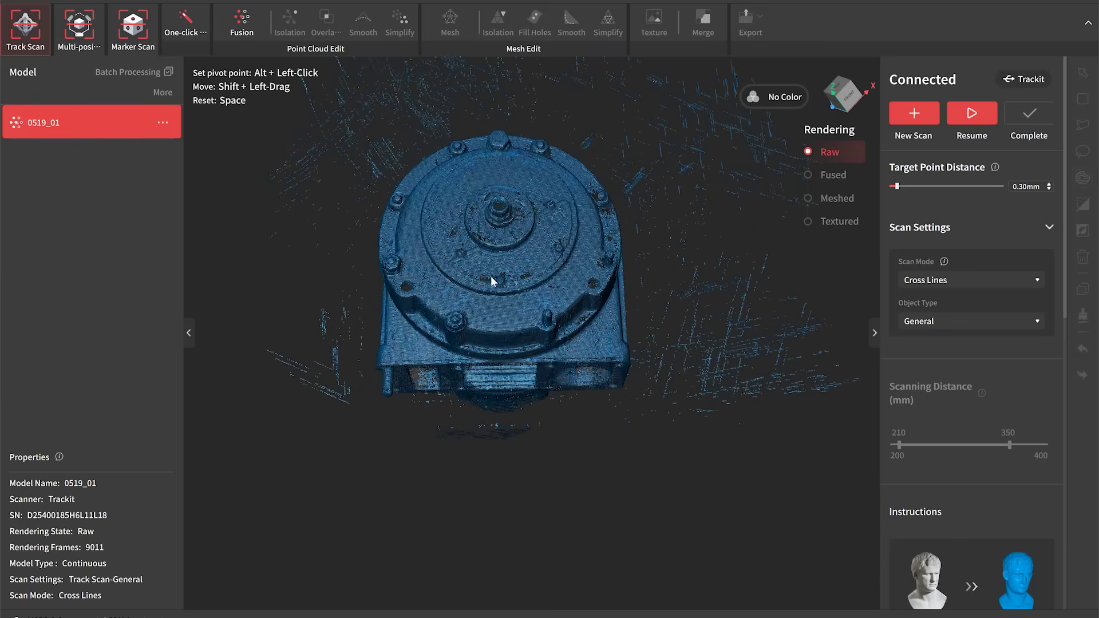
drag(490, 280, 561, 417)
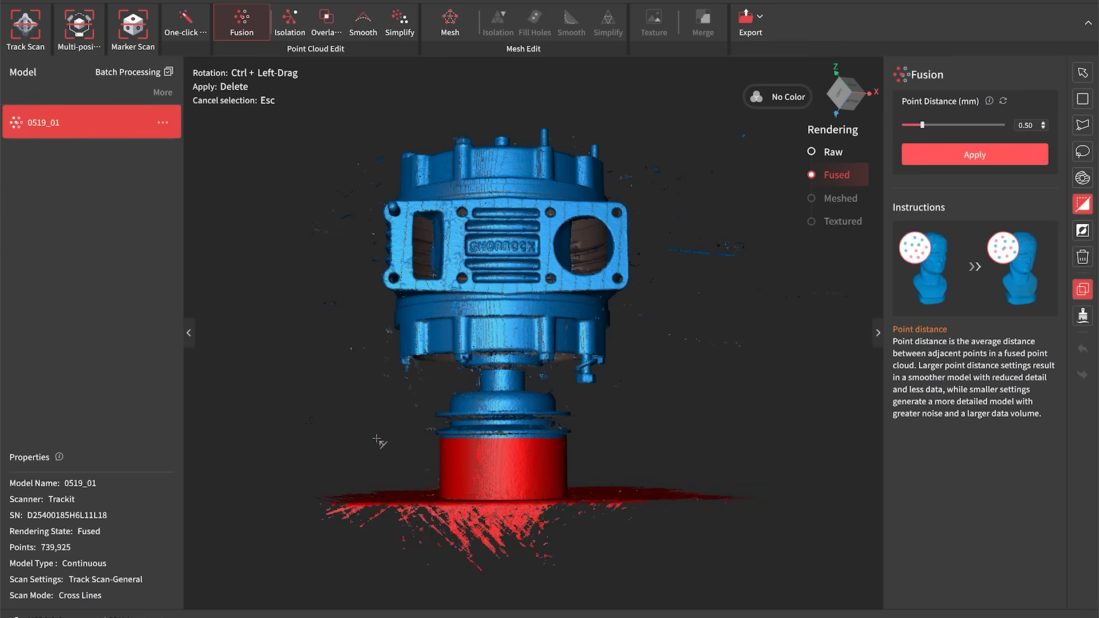
click(1081, 257)
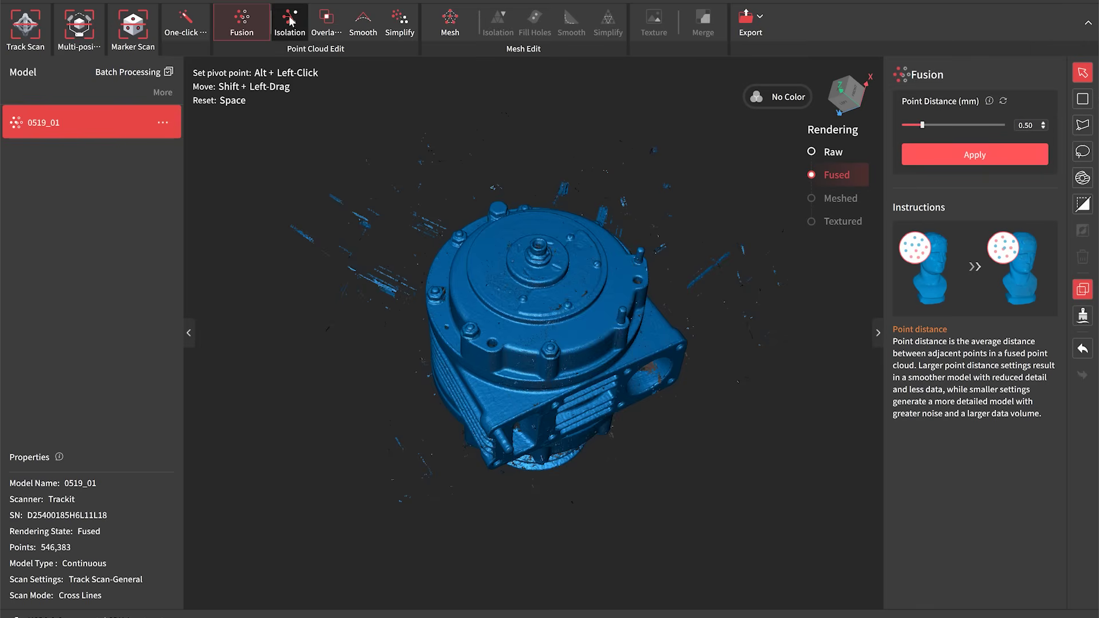
click(290, 21)
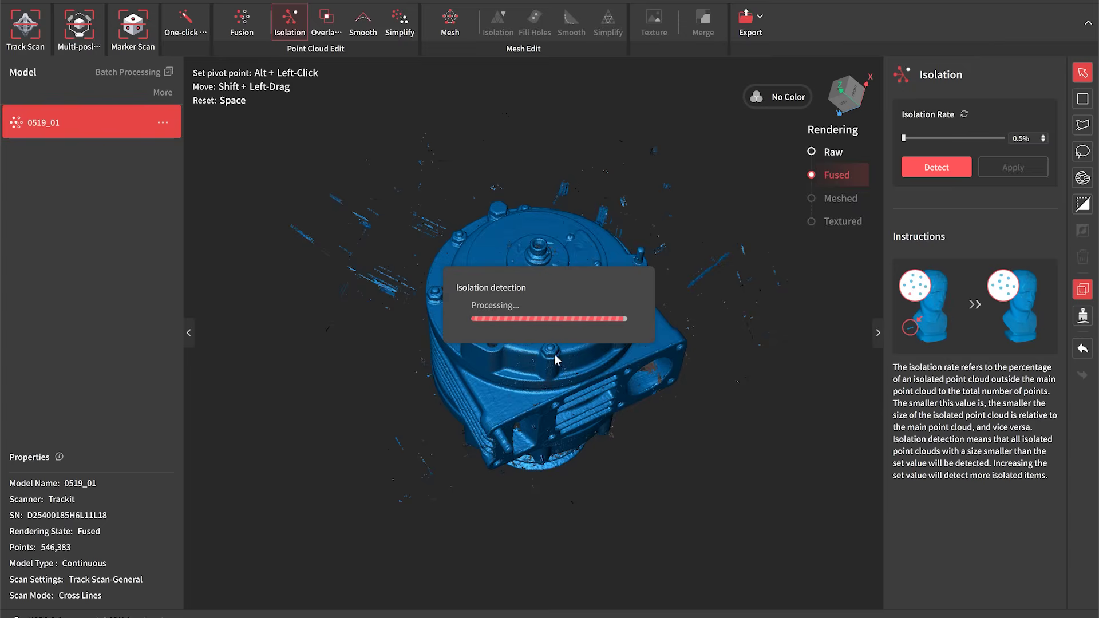
- Remove isolated stray points and 1.01 mm overlap noise, leaving 518,058 points
mouse_move(554, 355)
mouse_down()
mouse_move(531, 182)
mouse_move(533, 264)
mouse_move(547, 265)
mouse_move(560, 324)
mouse_move(551, 337)
mouse_up()
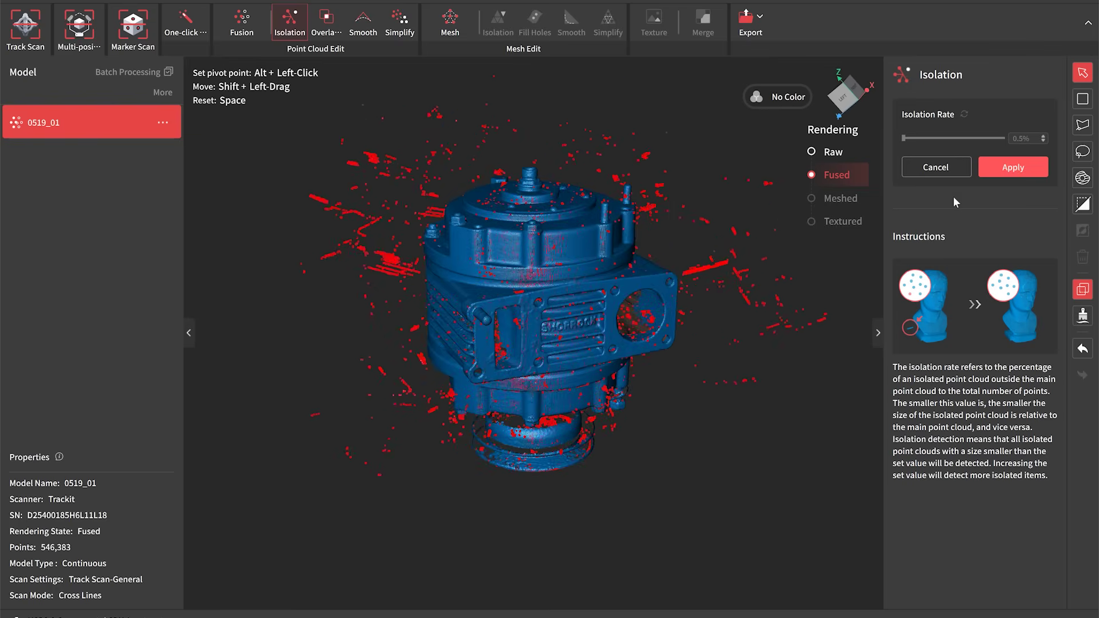
click(1005, 165)
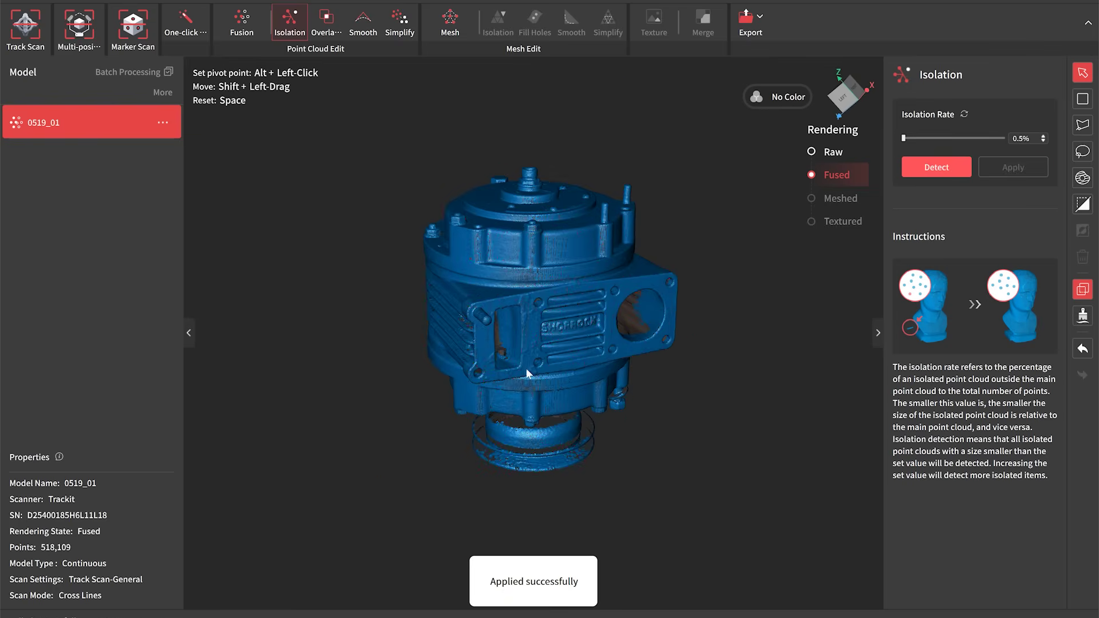
drag(526, 368, 578, 413)
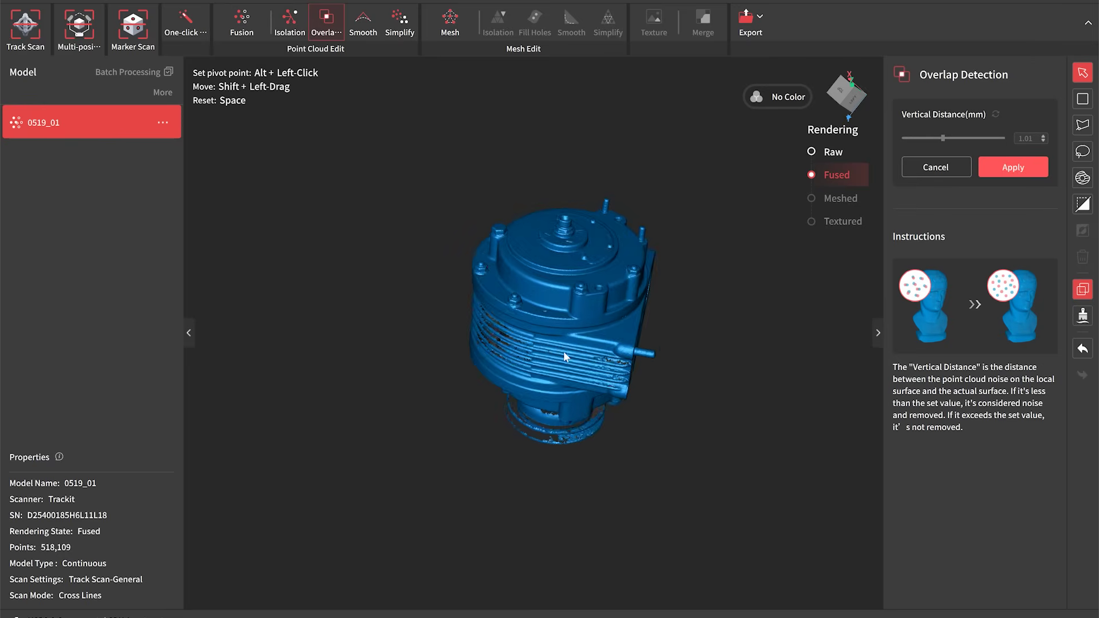
drag(563, 352, 856, 277)
click(1010, 168)
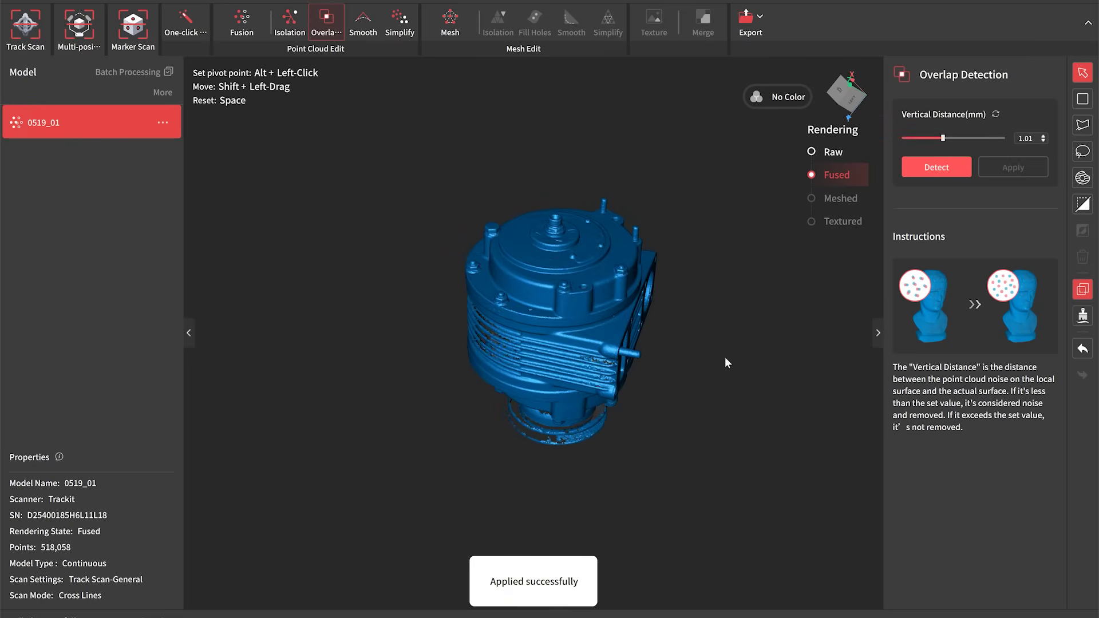
- Mesh the fused point cloud at quality 6.0, giving 807,418 vertices and 1,583,022 polygons
click(446, 20)
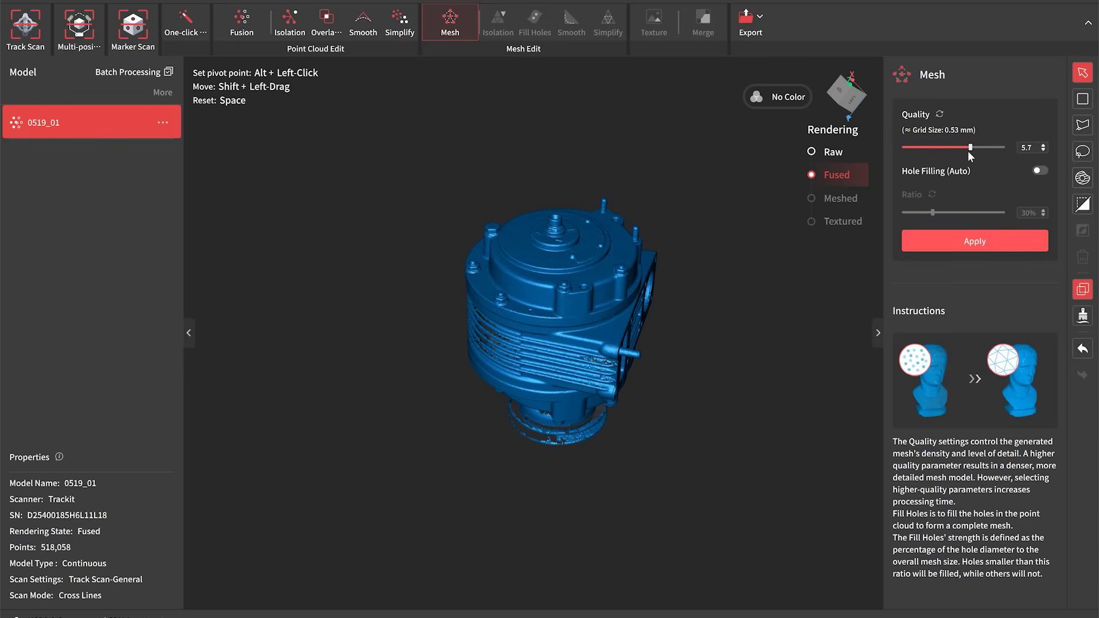
click(1044, 145)
click(1044, 145)
click(987, 244)
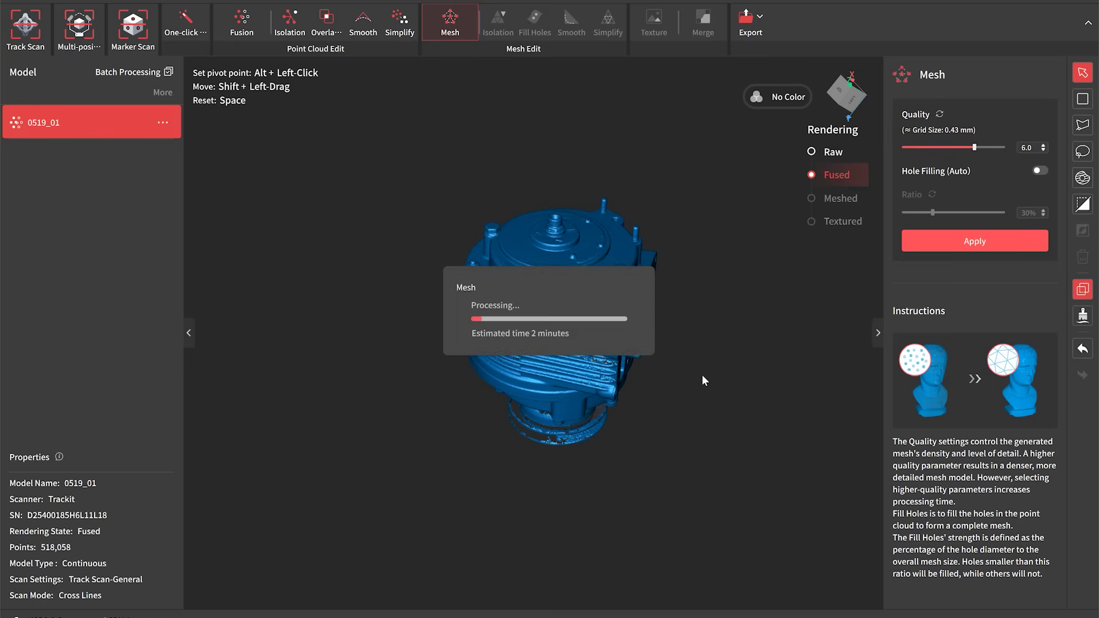
- Orbit and zoom the mesh to inspect the finned side, cylinder and top
scroll(550, 310, up, 6)
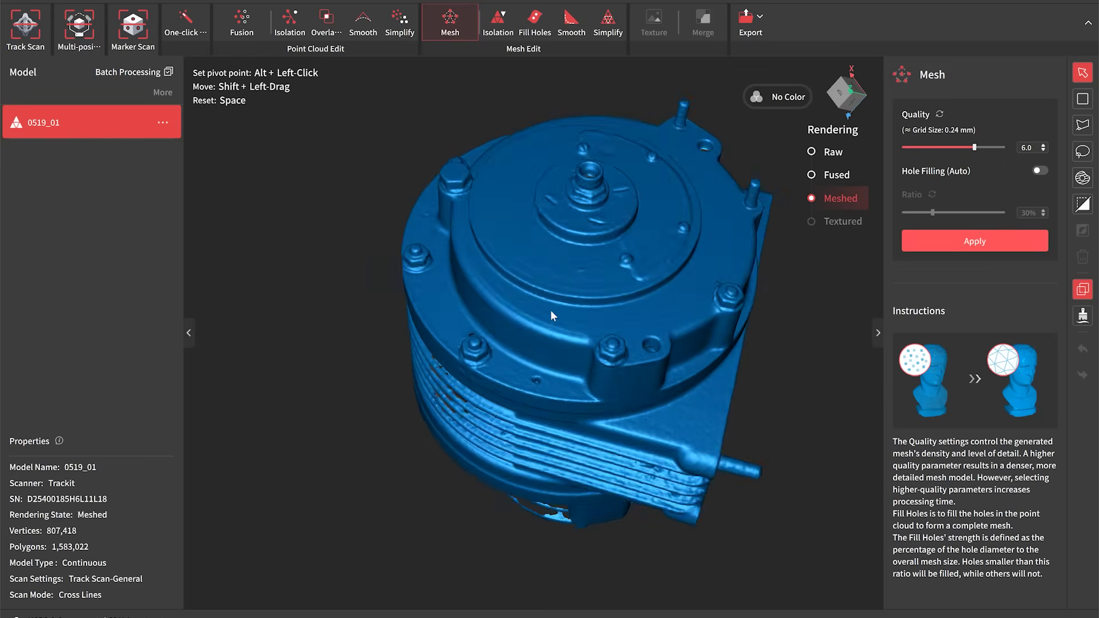
drag(545, 382, 613, 262)
drag(621, 337, 485, 391)
scroll(483, 387, down, 6)
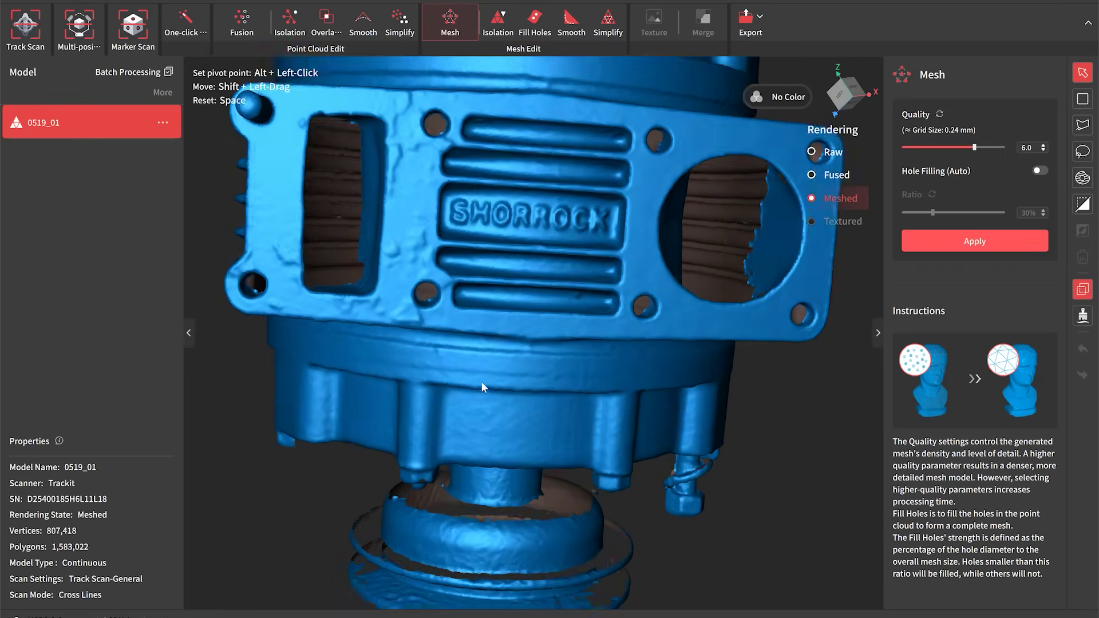
drag(487, 339, 596, 114)
- Fill the supercharger mesh's detected holes with Curved patches, reaching 1,608,260 polygons
click(537, 22)
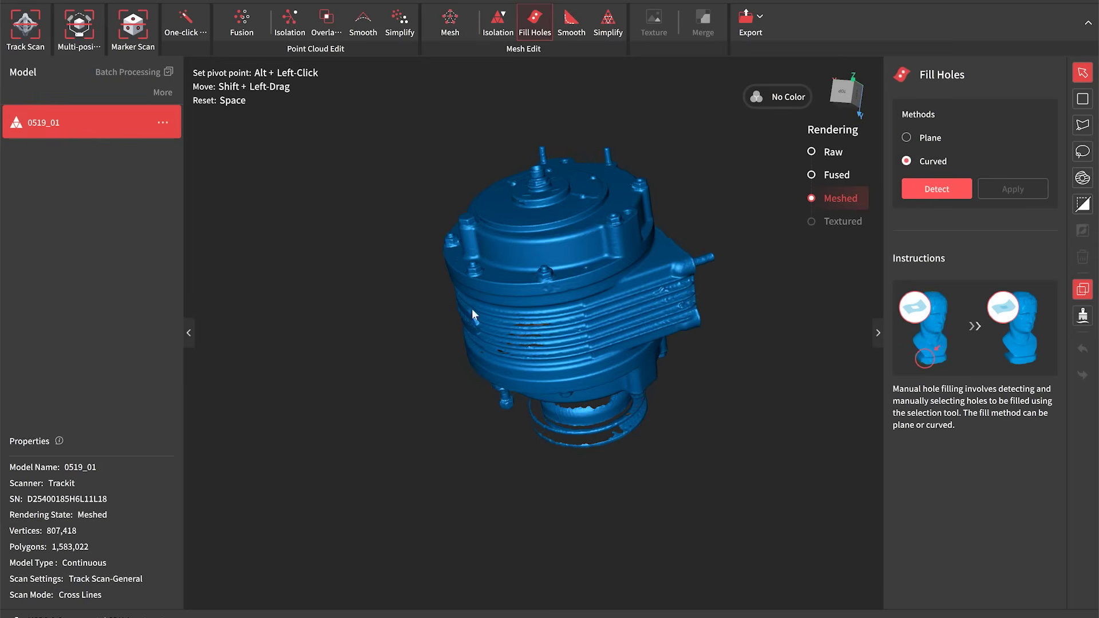
drag(472, 314, 498, 367)
scroll(541, 384, up, 4)
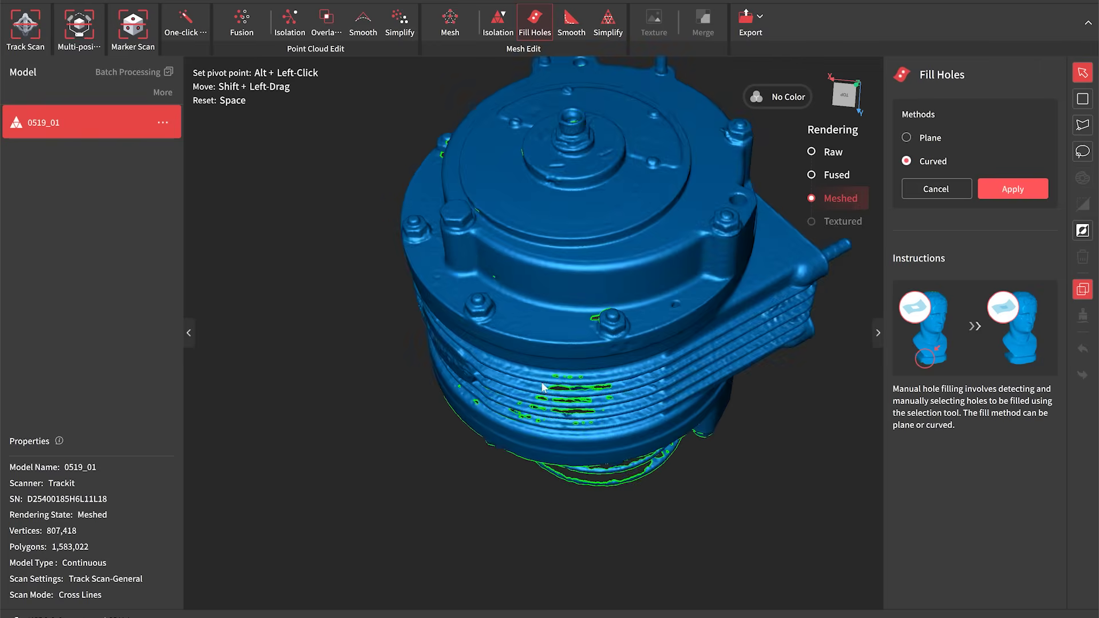
scroll(543, 387, up, 2)
drag(581, 301, 620, 207)
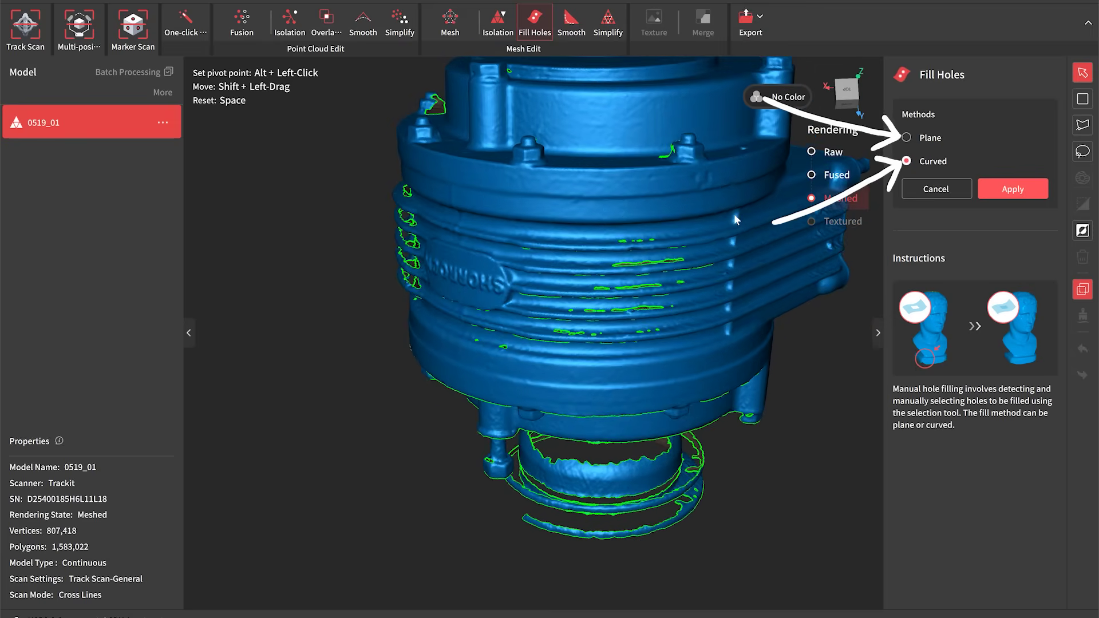
mouse_move(733, 215)
mouse_down()
mouse_move(671, 261)
mouse_move(744, 223)
mouse_up()
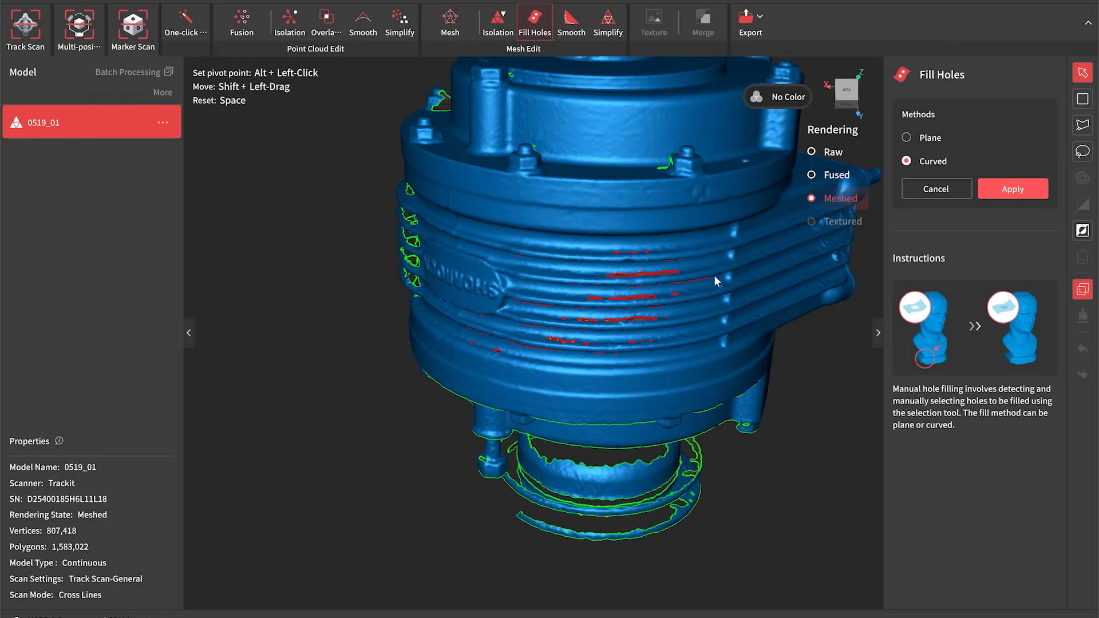
drag(531, 405, 537, 329)
drag(648, 228, 422, 369)
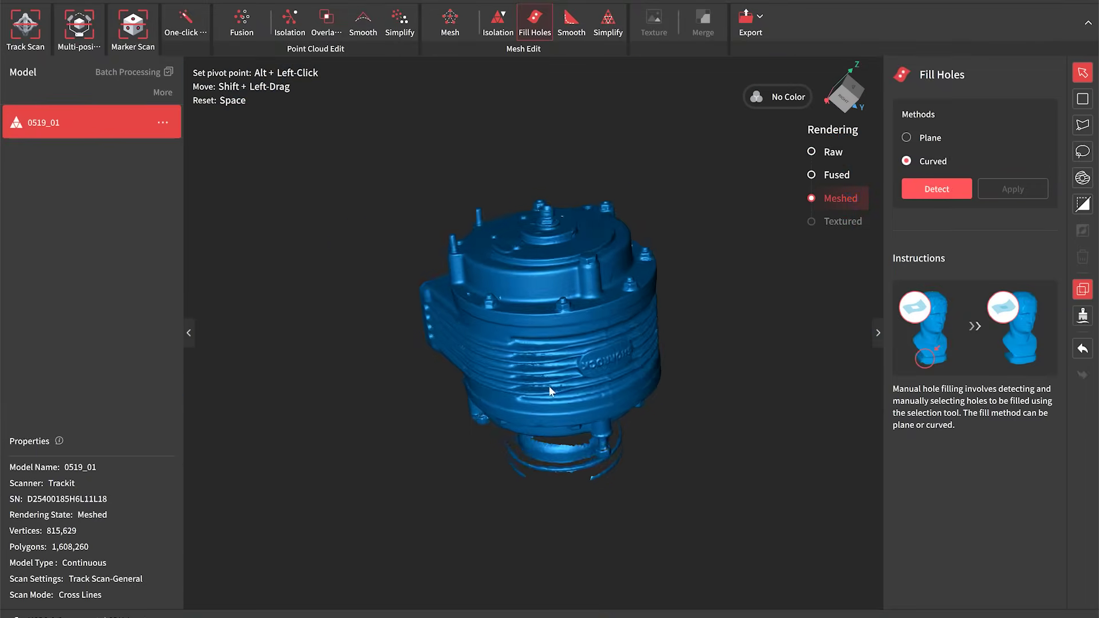
- Orbit the hole-filled scan to check the repairs and the top cover
scroll(562, 383, up, 5)
drag(629, 438, 524, 286)
drag(625, 382, 538, 456)
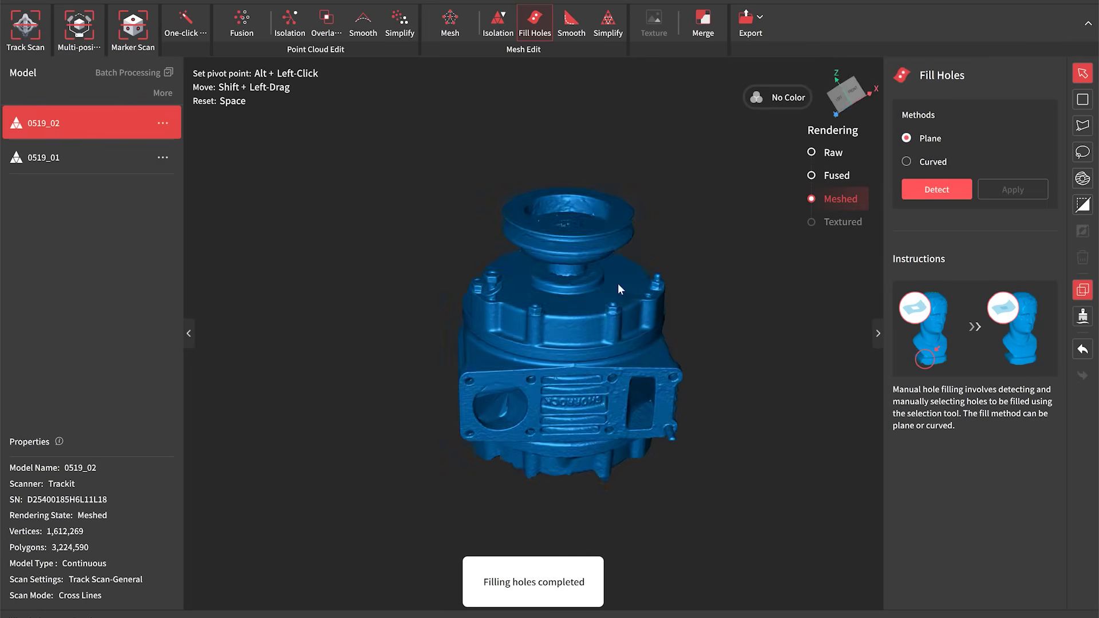
drag(616, 283, 511, 235)
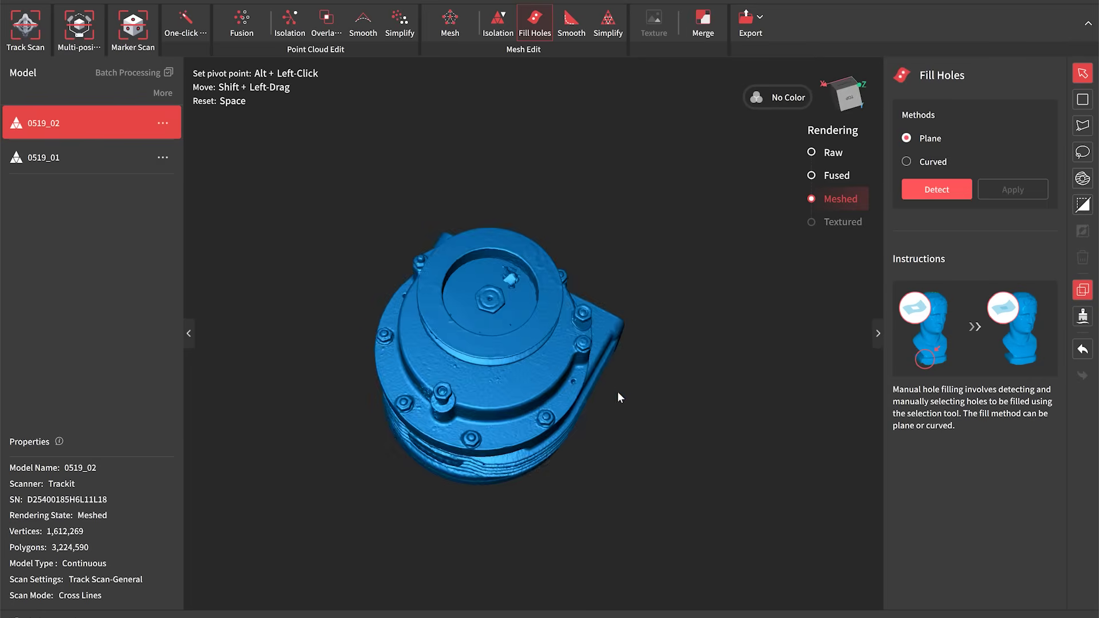
- Preview a Feature-alignment merge of 0519_01 and 0519_02 and check their overlap
click(702, 26)
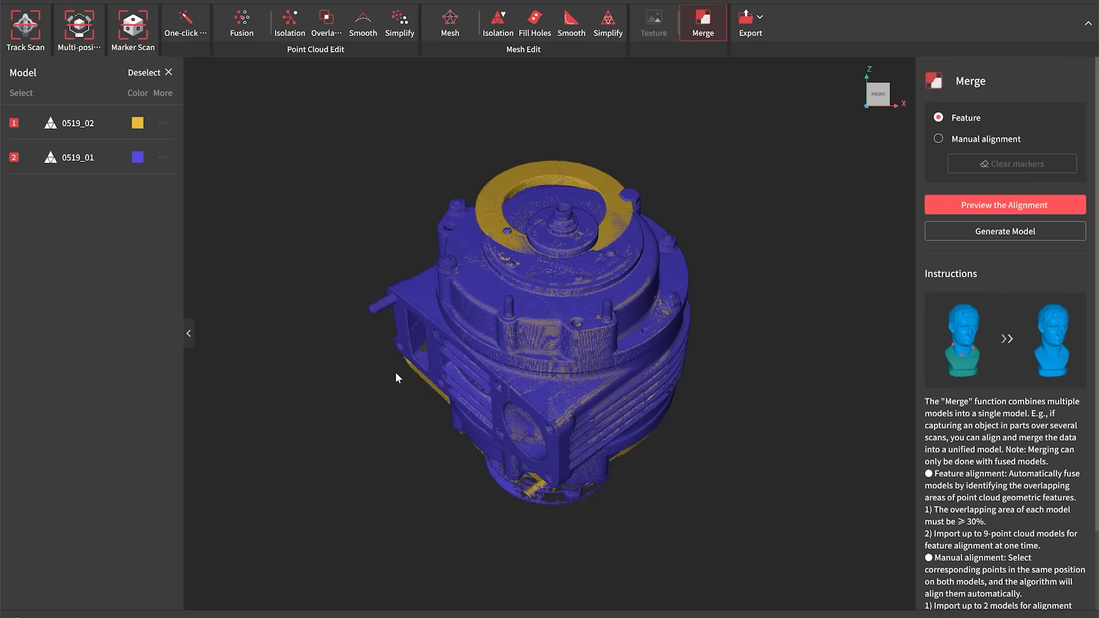
drag(530, 255, 517, 158)
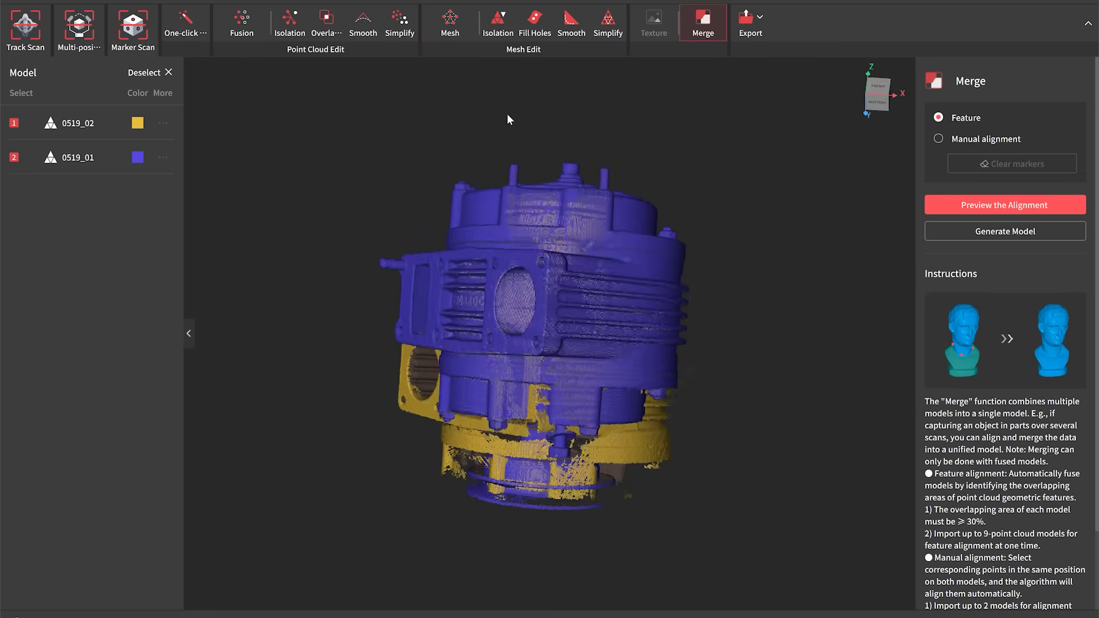
drag(554, 377, 598, 283)
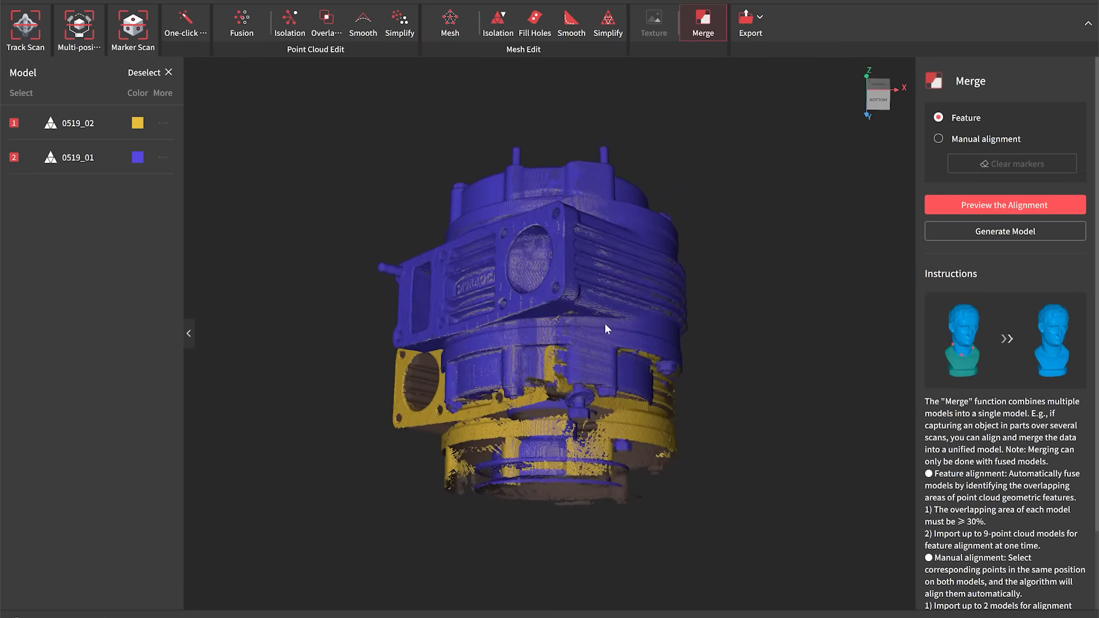
drag(643, 362, 816, 310)
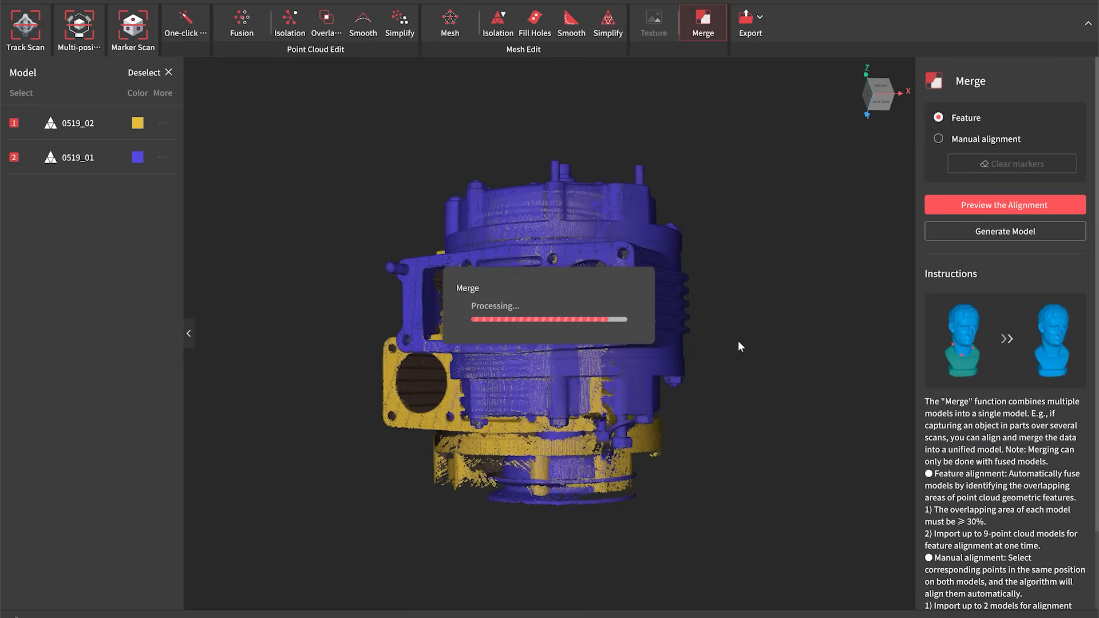
drag(514, 355, 559, 450)
drag(693, 307, 672, 277)
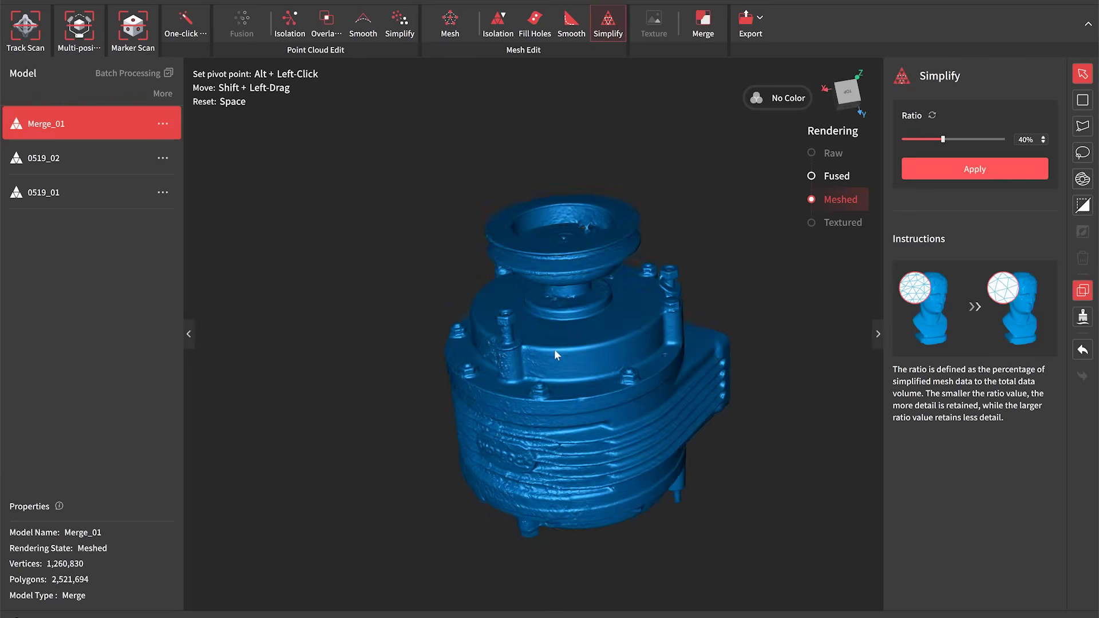
- Orbit the merged Merge_01 model around its flange face to a level frontal view
drag(554, 349, 562, 390)
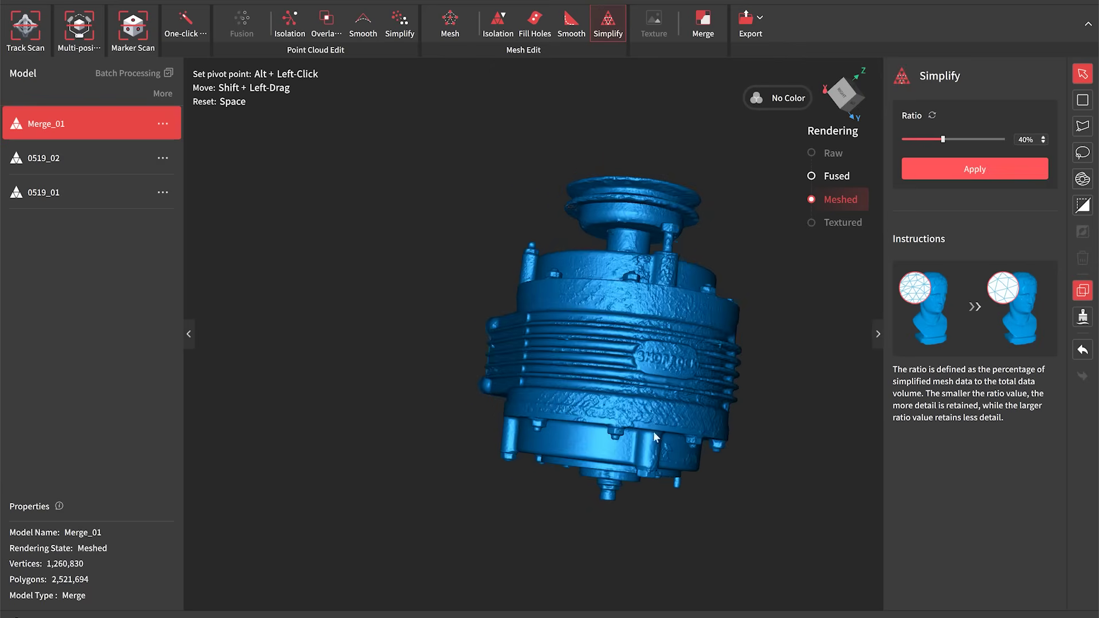
drag(704, 444, 469, 423)
drag(659, 376, 426, 443)
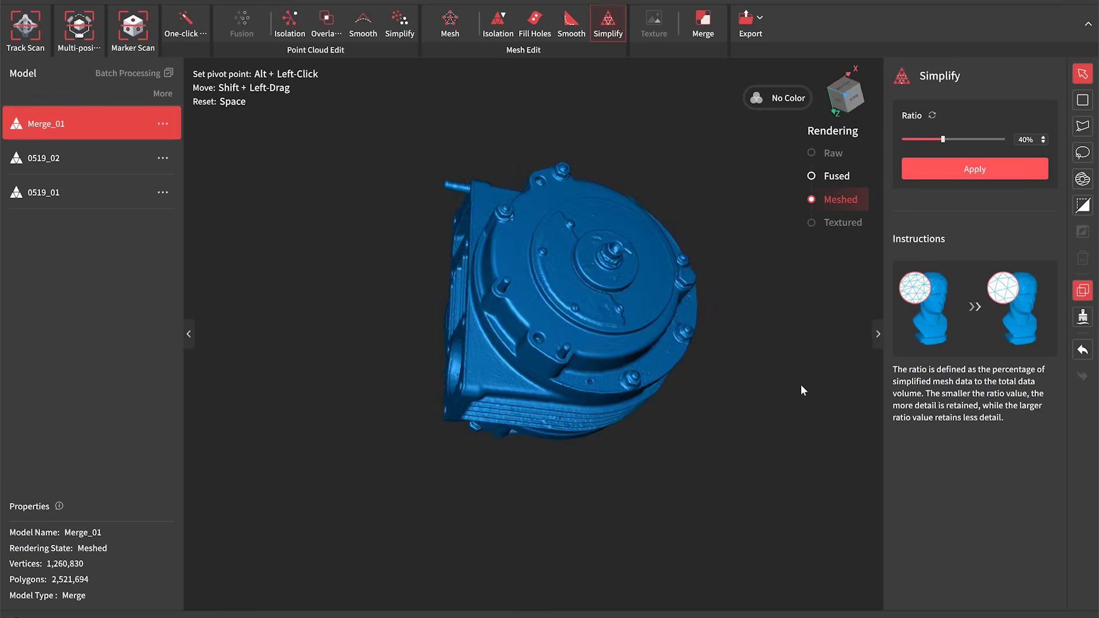
drag(545, 413, 775, 323)
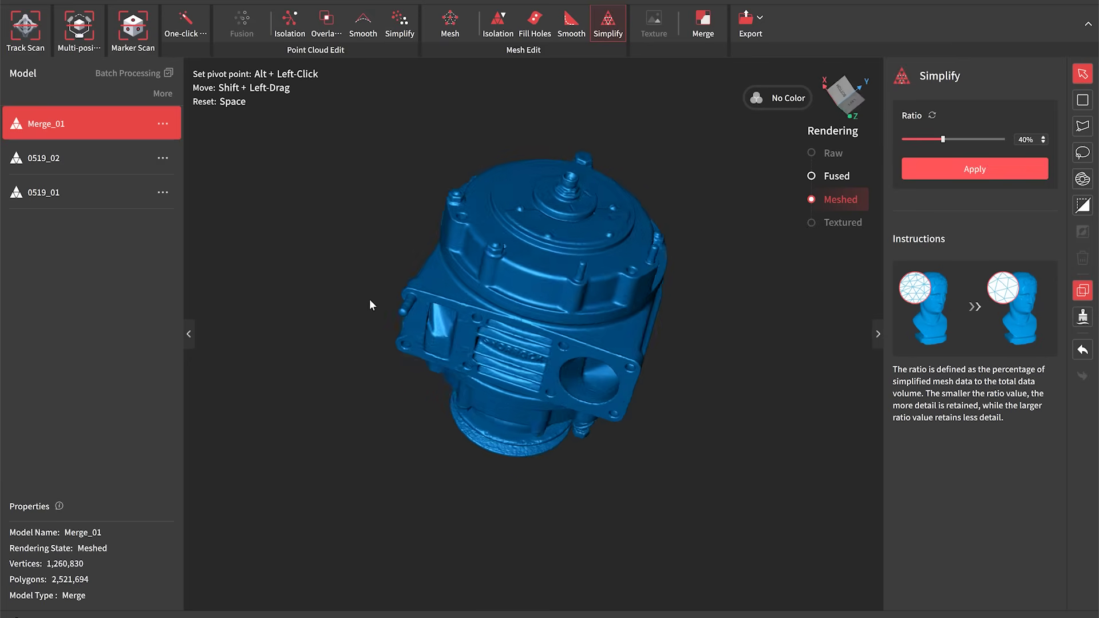
drag(413, 410, 412, 380)
drag(528, 218, 537, 217)
scroll(535, 216, up, 5)
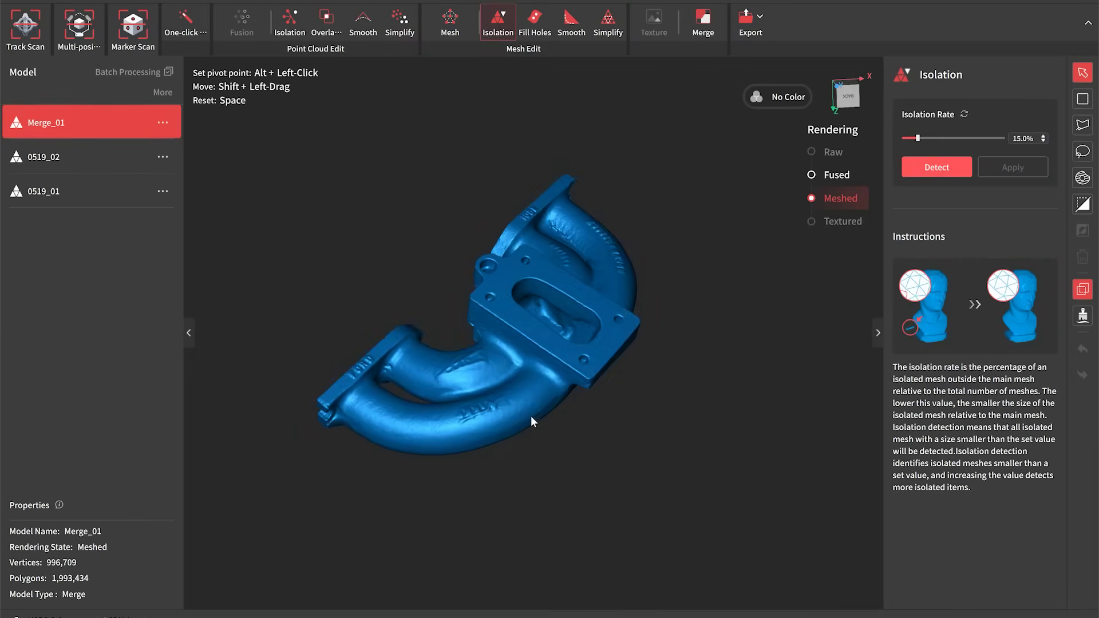
drag(537, 397, 681, 457)
drag(553, 471, 759, 303)
scroll(767, 221, down, 2)
scroll(759, 222, up, 5)
shift+drag(716, 224, 509, 375)
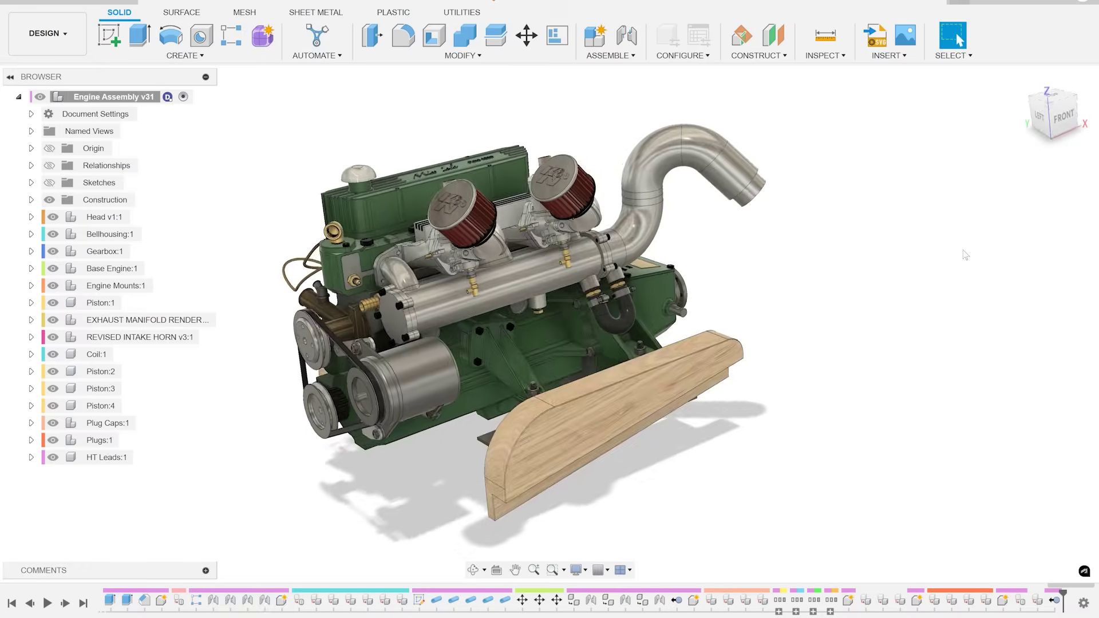
- Hide REVISED INTAKE HORN v3:1 to remove the carburettors and filters from view
click(53, 337)
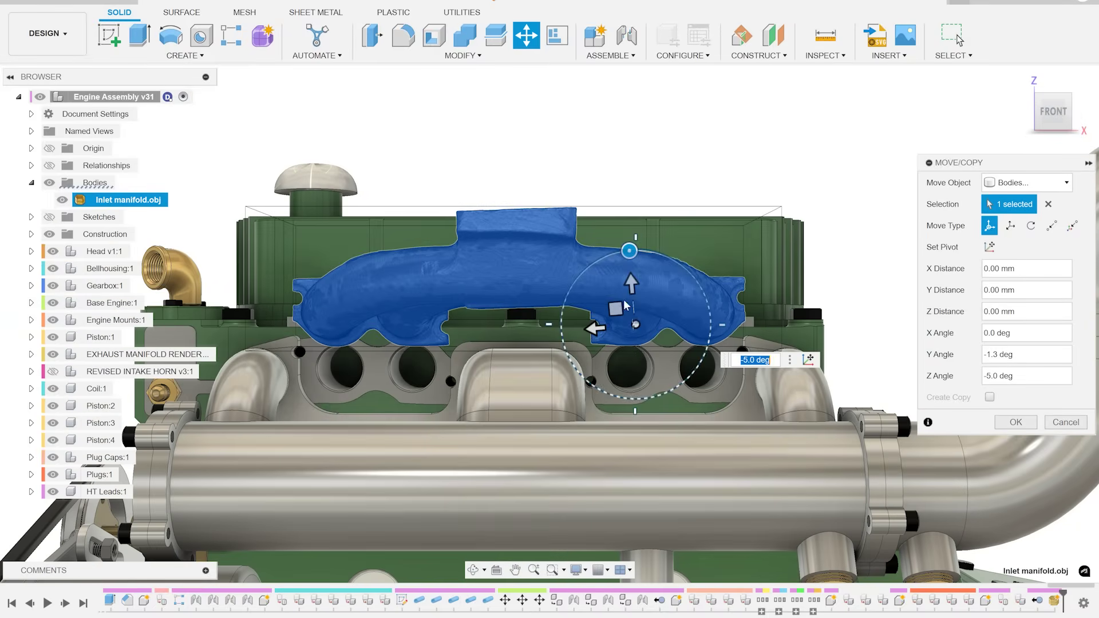
- Lower the Inlet manifold.obj scan onto the cylinder head's ports
drag(624, 307, 619, 365)
scroll(724, 419, up, 5)
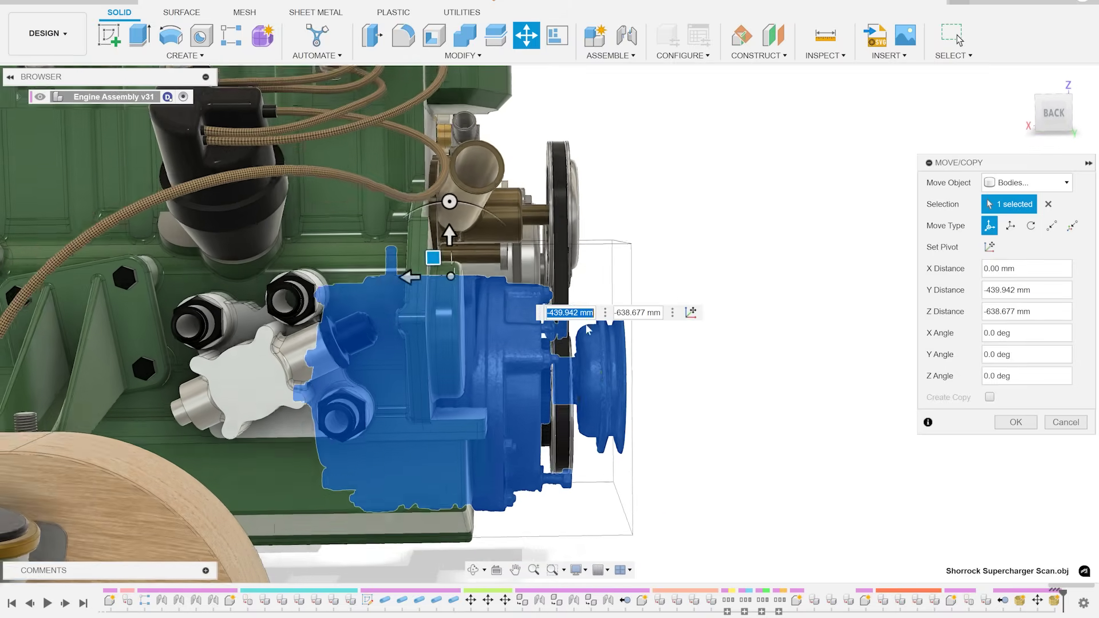
- Move Shorrock Supercharger Scan.obj toward the engine and check its placement from another angle
drag(431, 255, 520, 308)
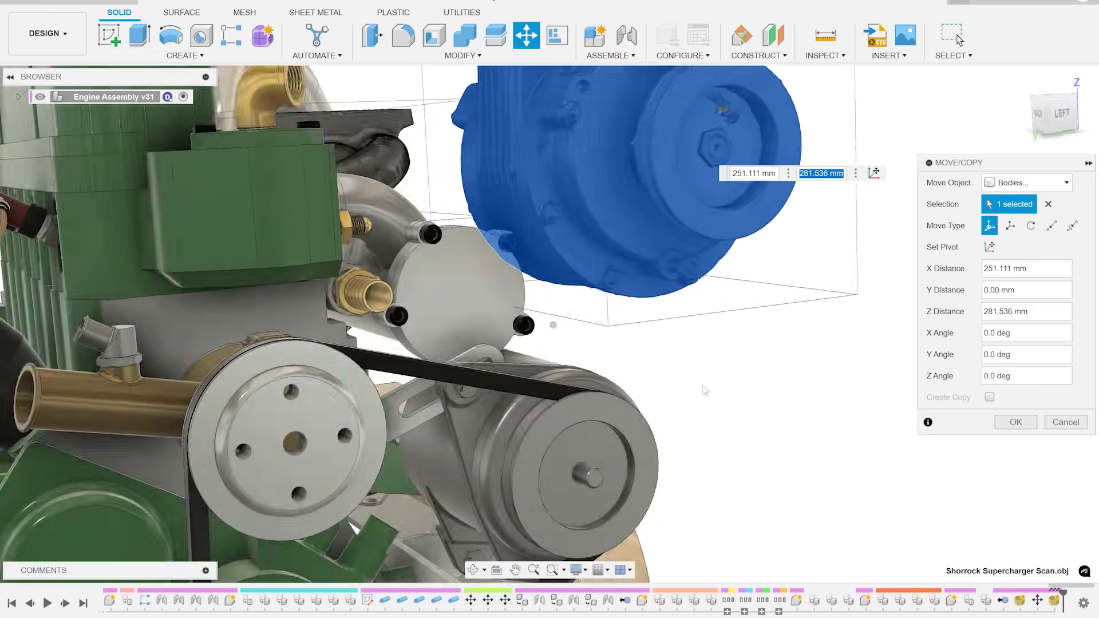
scroll(705, 391, down, 5)
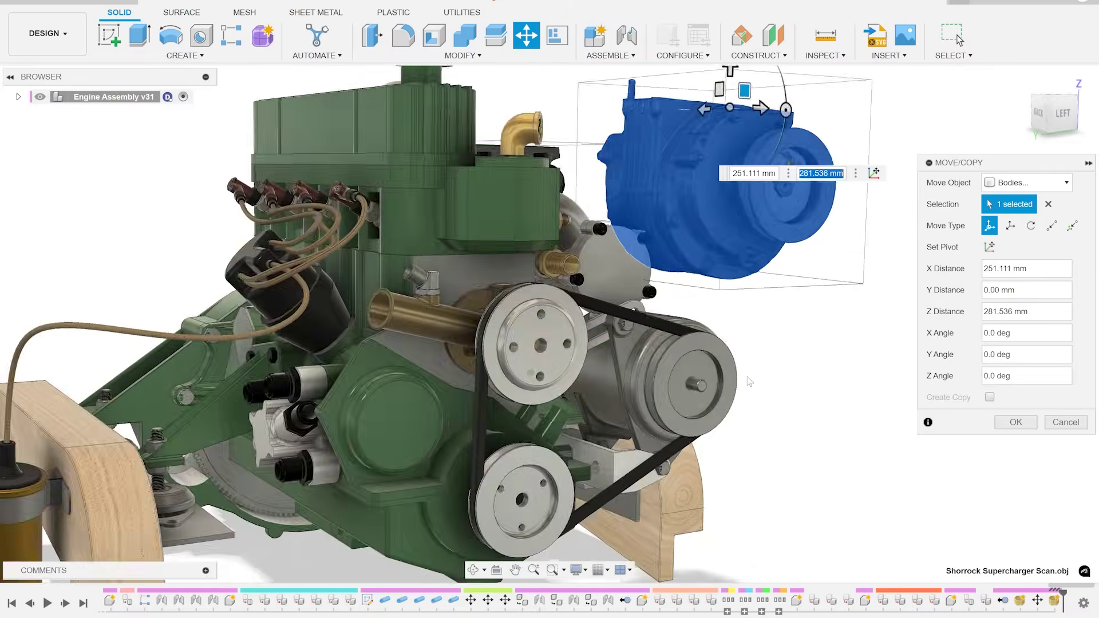
shift+middle_drag(710, 391, 735, 385)
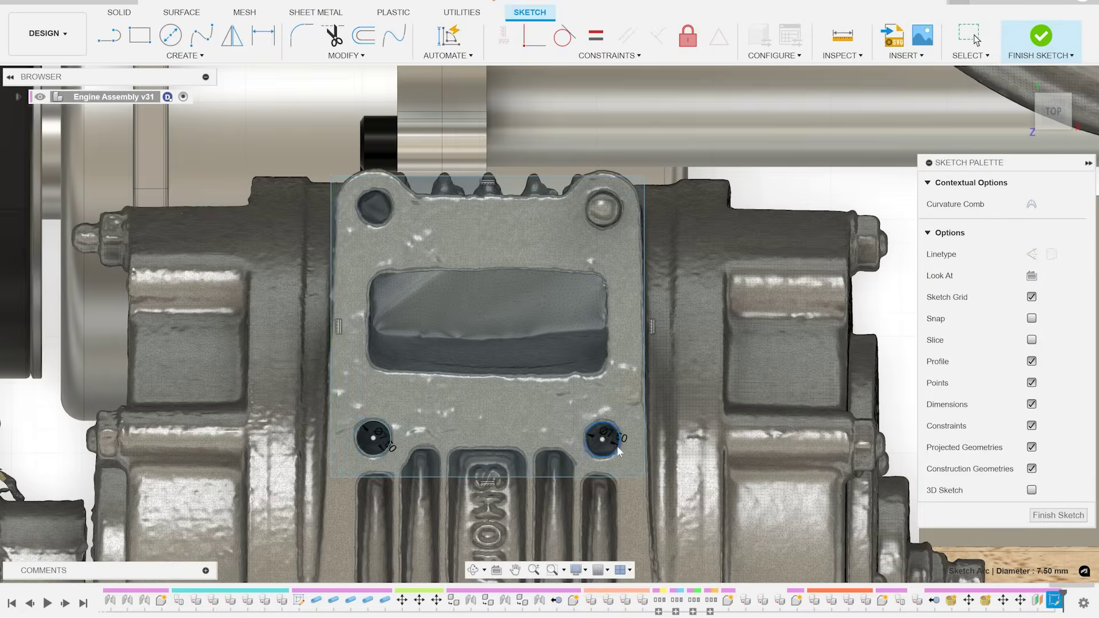
- Start the rectangle tool to outline the supercharger flange's central port opening
key(r)
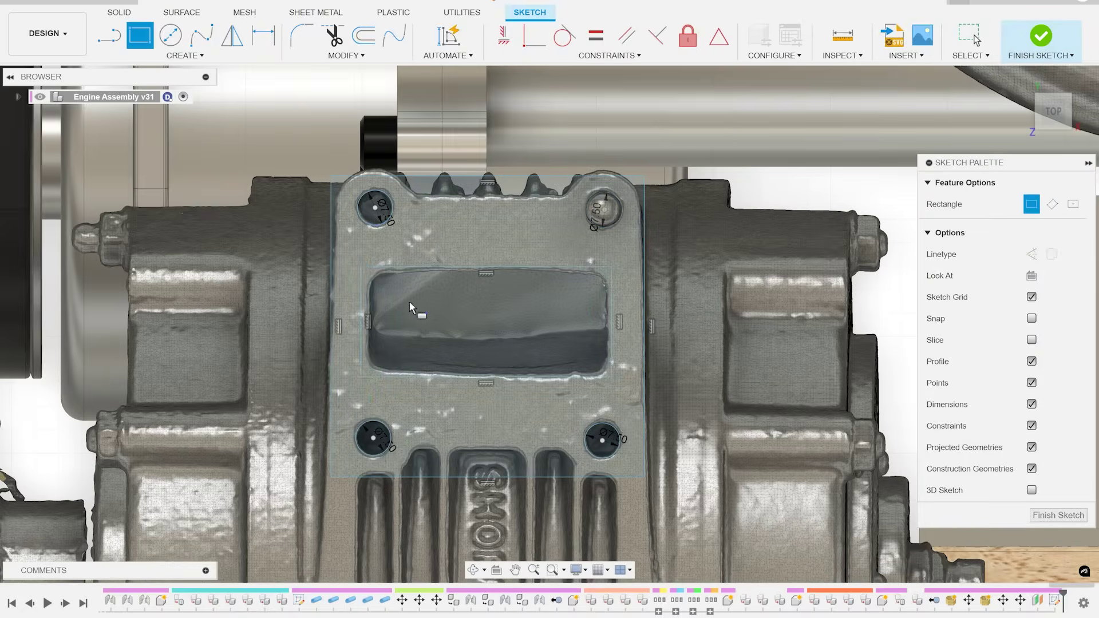